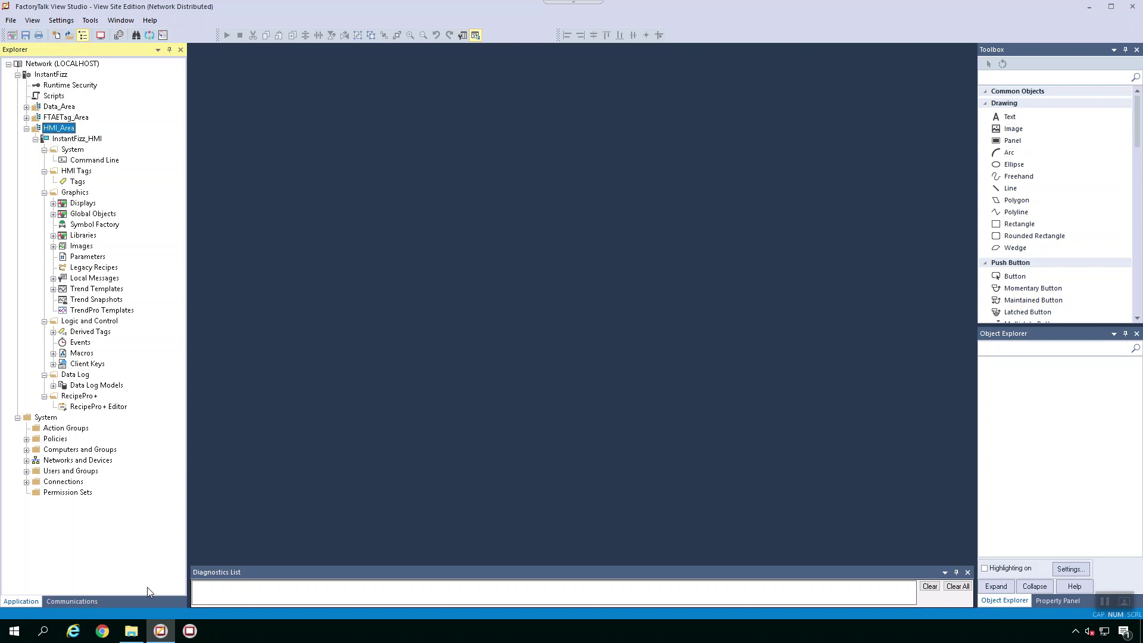
- Switch to File Explorer and open the InstantFizz_SE folder under Public Documents\RSView Enterprise\SE\HMI Projects
left_click(133, 633)
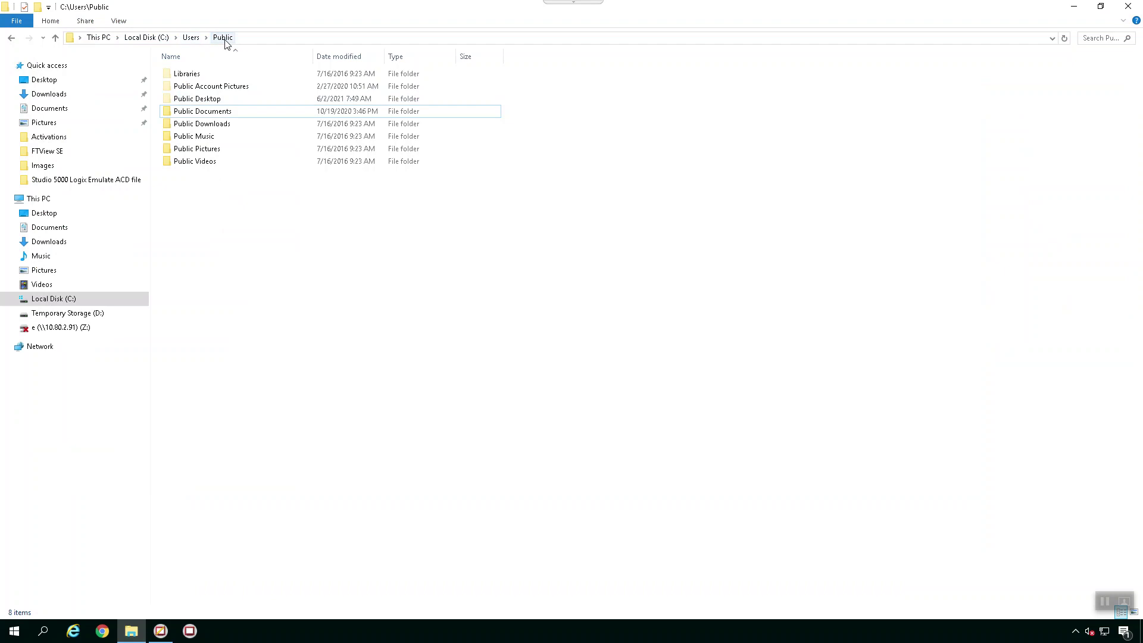
double_click(204, 113)
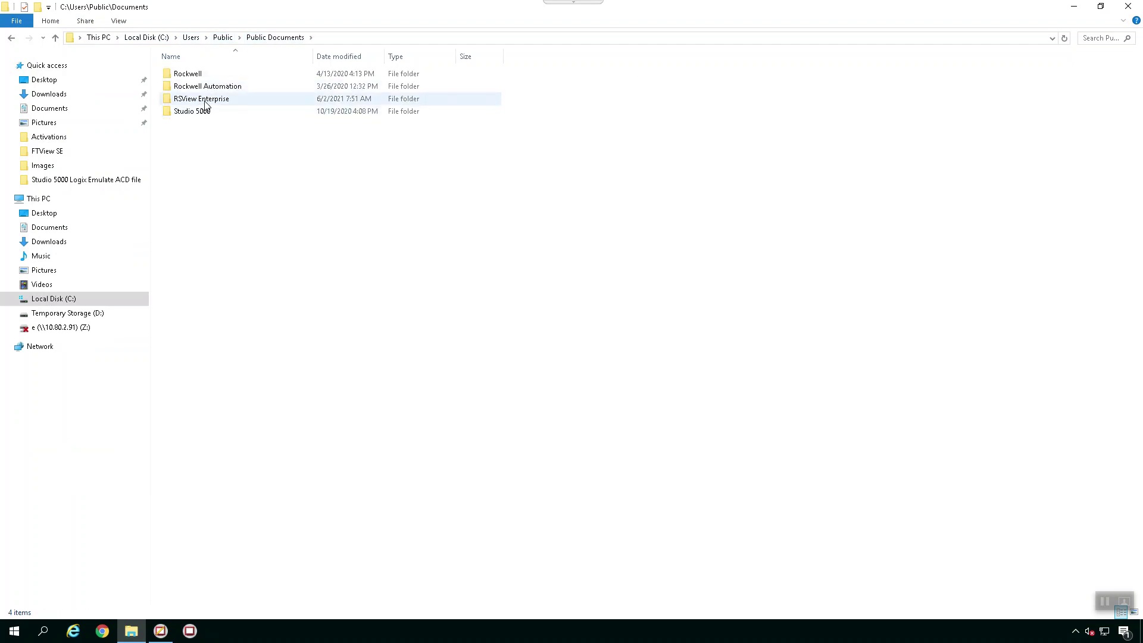
double_click(197, 101)
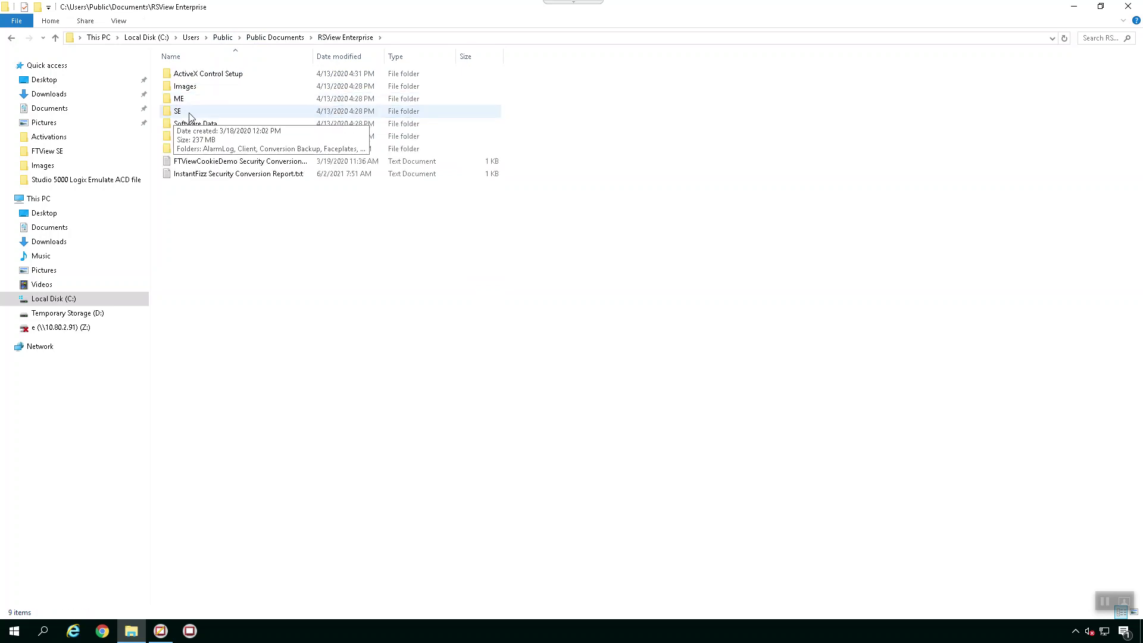
double_click(190, 116)
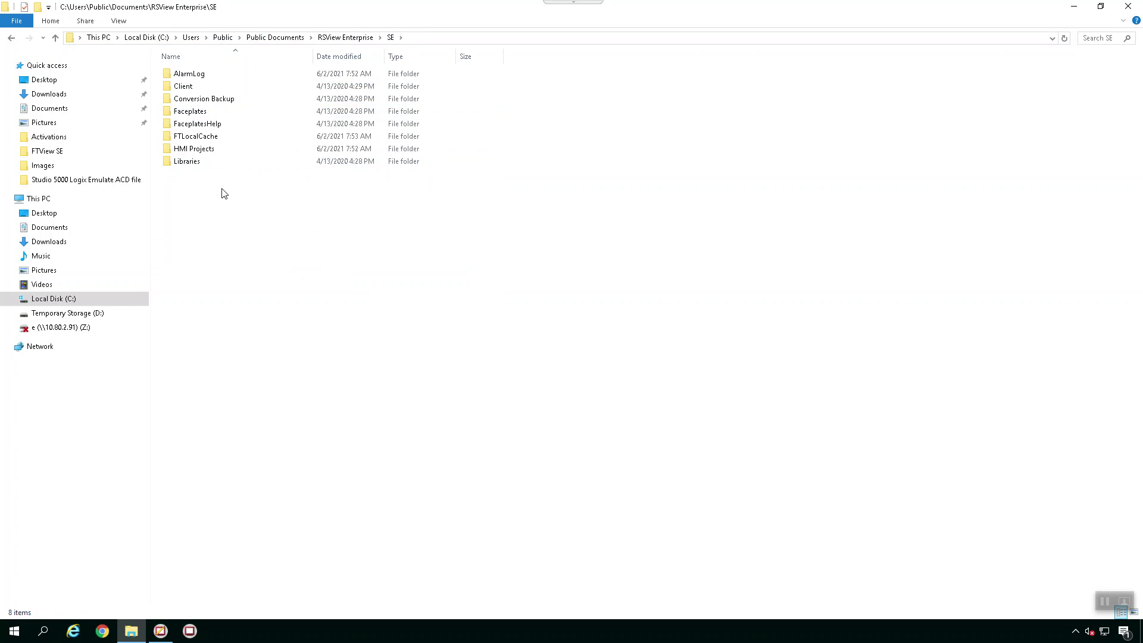
double_click(180, 150)
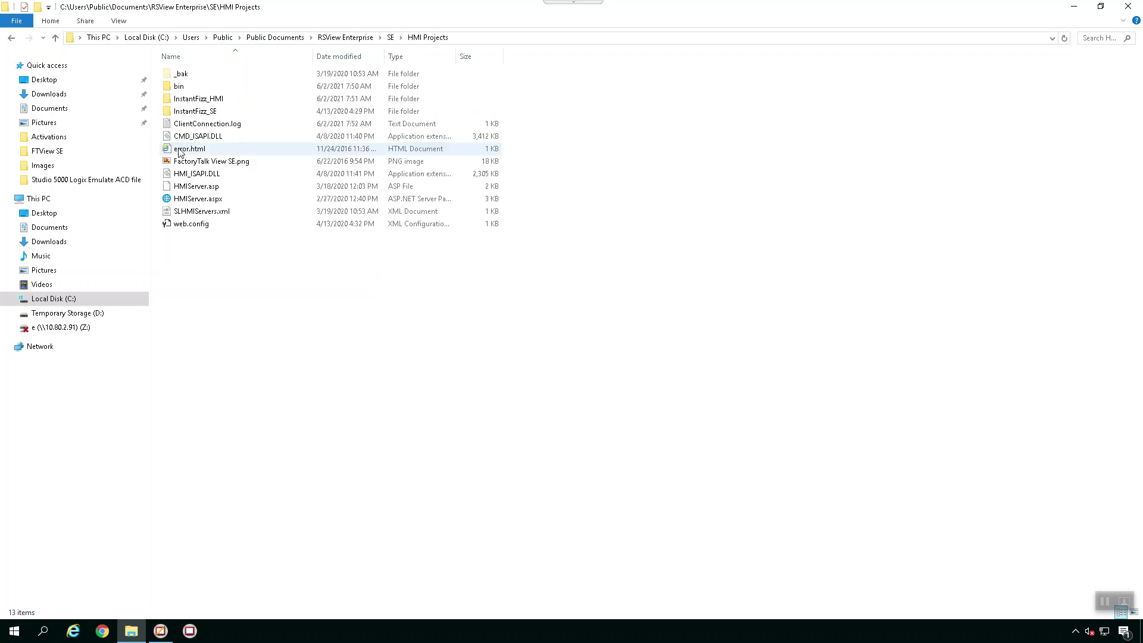
double_click(201, 113)
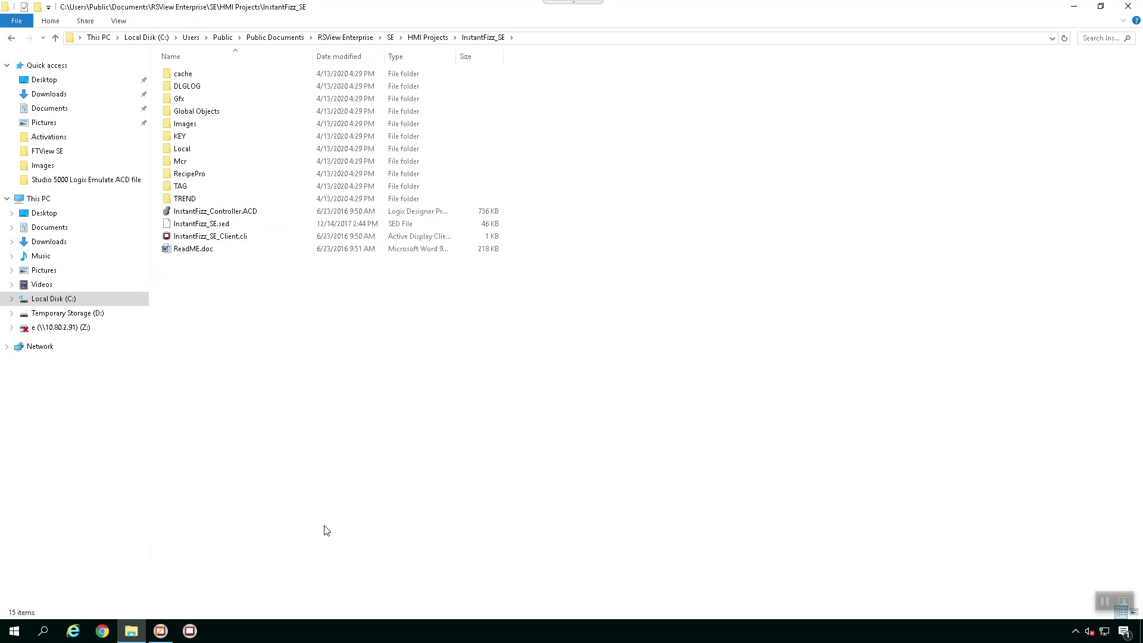
- Launch HMI Server Backup and Restore, start a server backup and select InstantFizz_SE.sed as the source project
left_click(38, 637)
type("hmi")
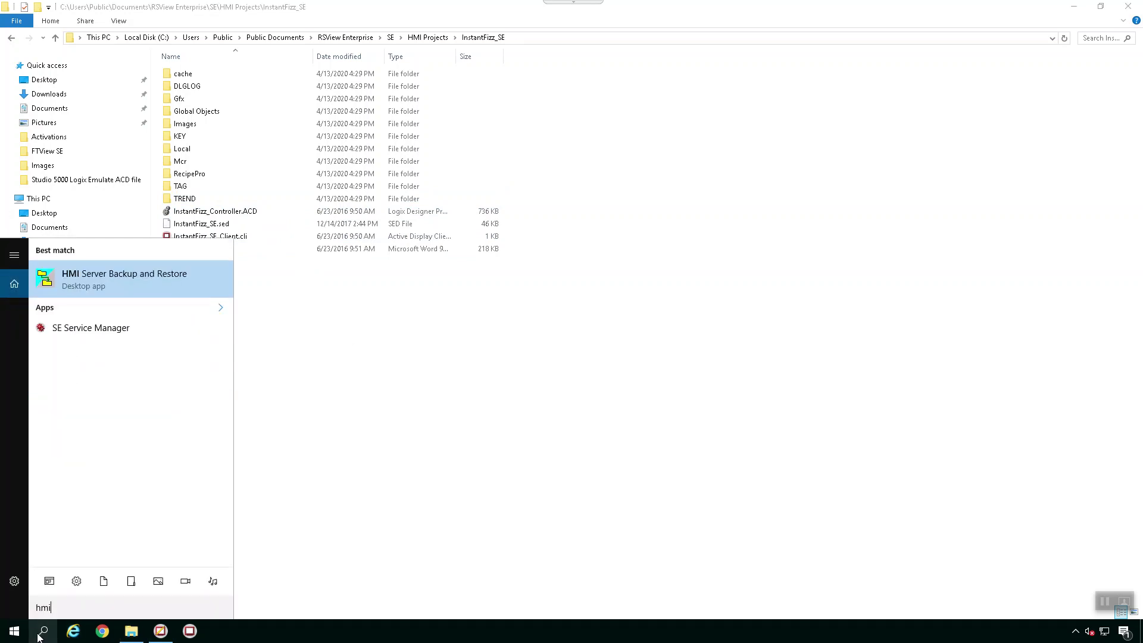
left_click(106, 284)
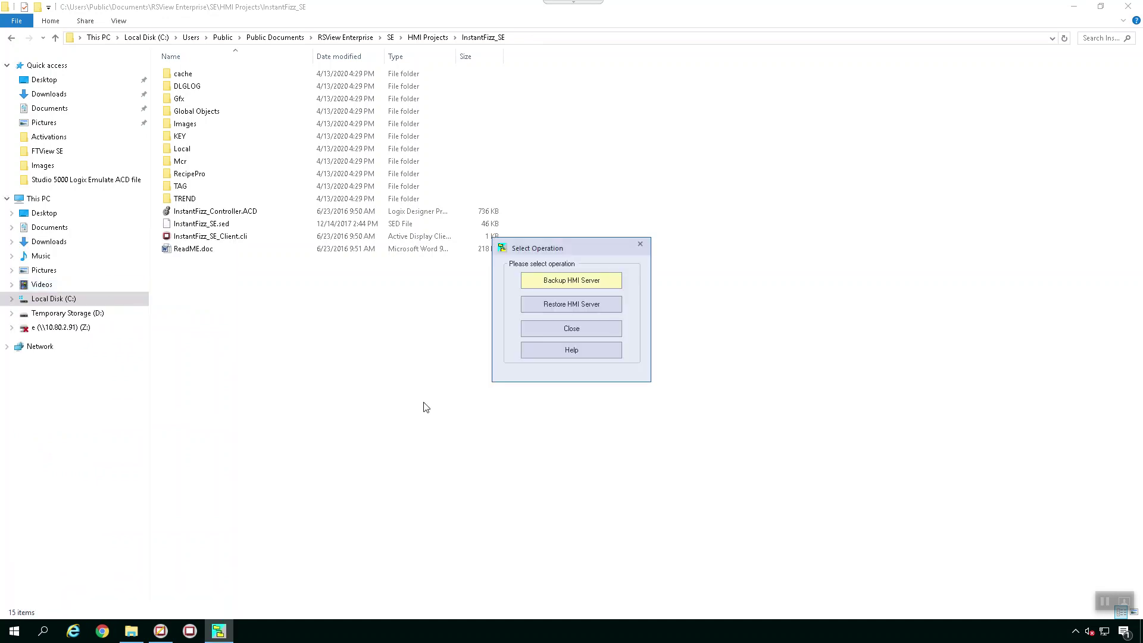
left_click(593, 287)
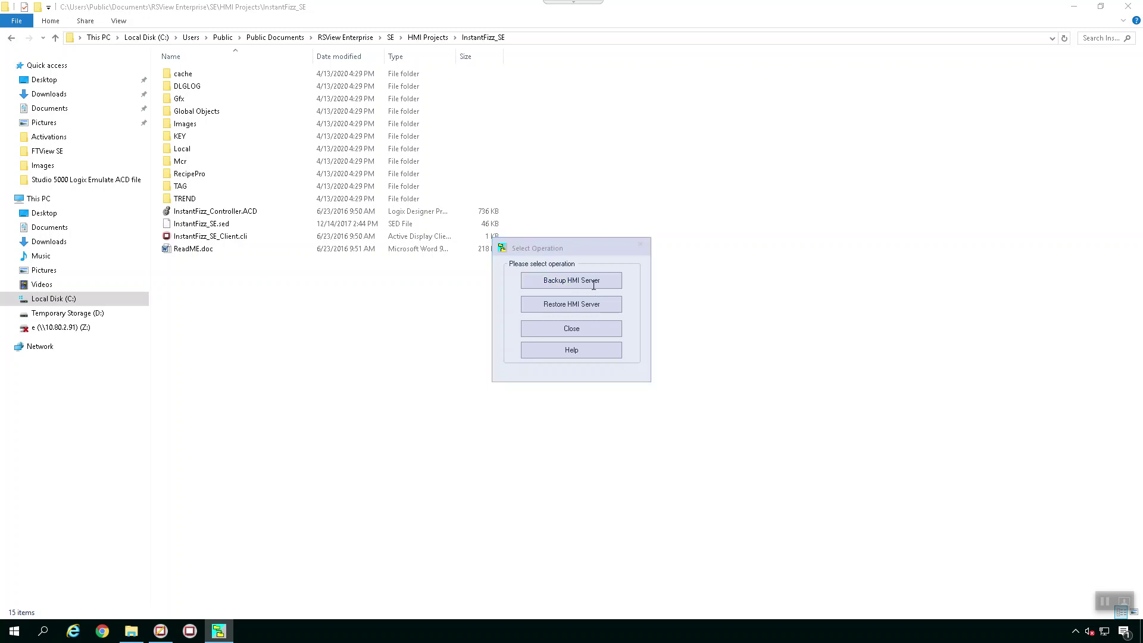
left_click(692, 289)
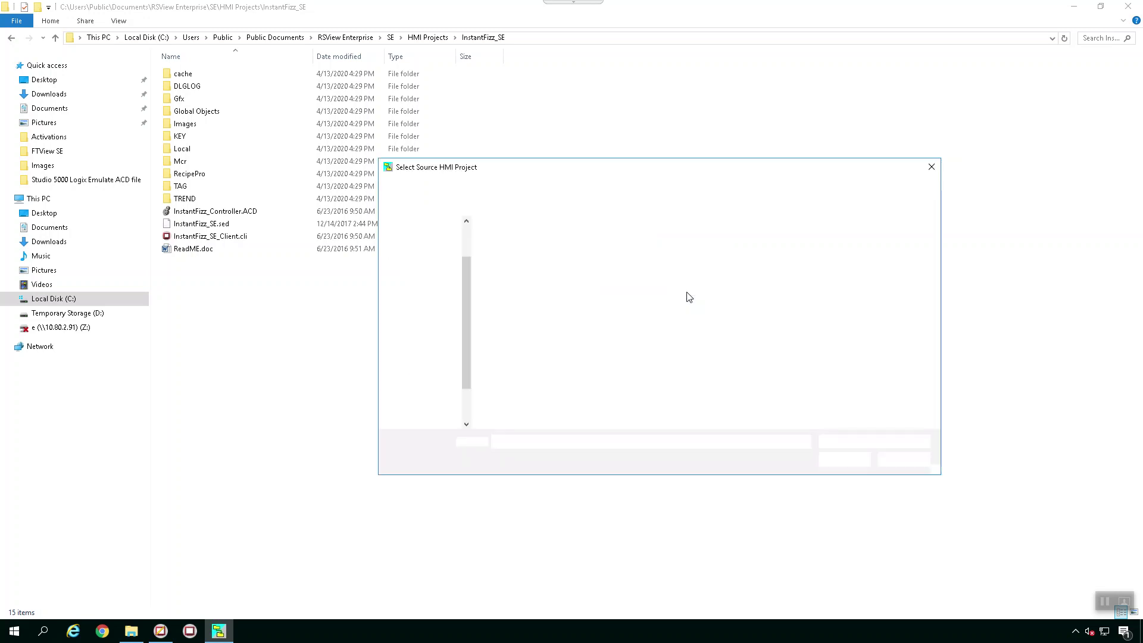
double_click(516, 278)
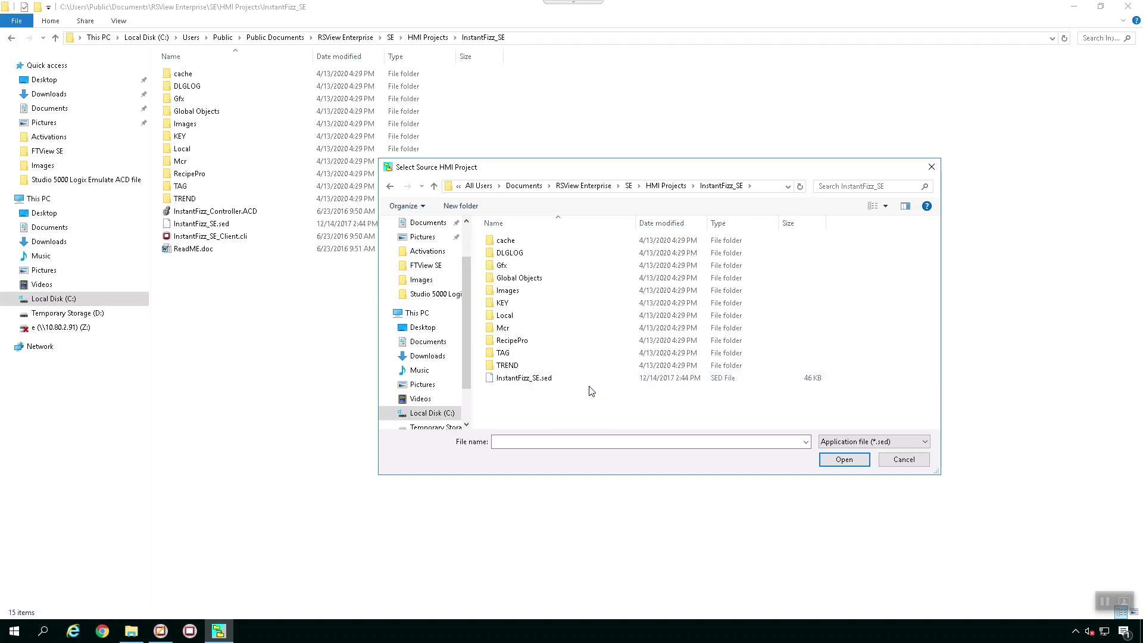
left_click(615, 380)
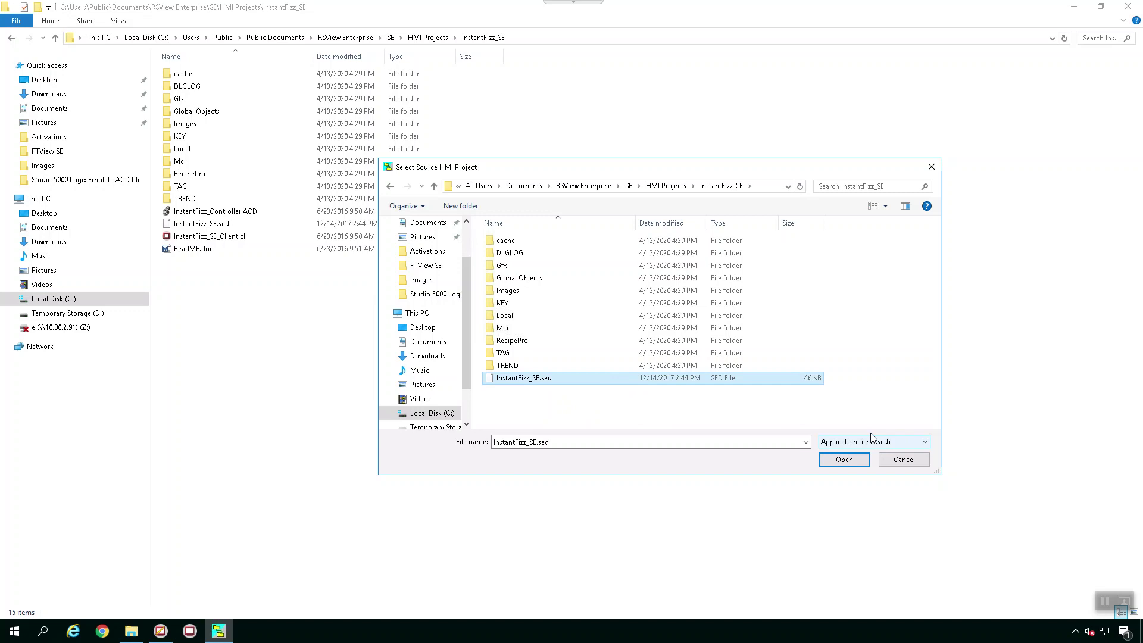
left_click(842, 460)
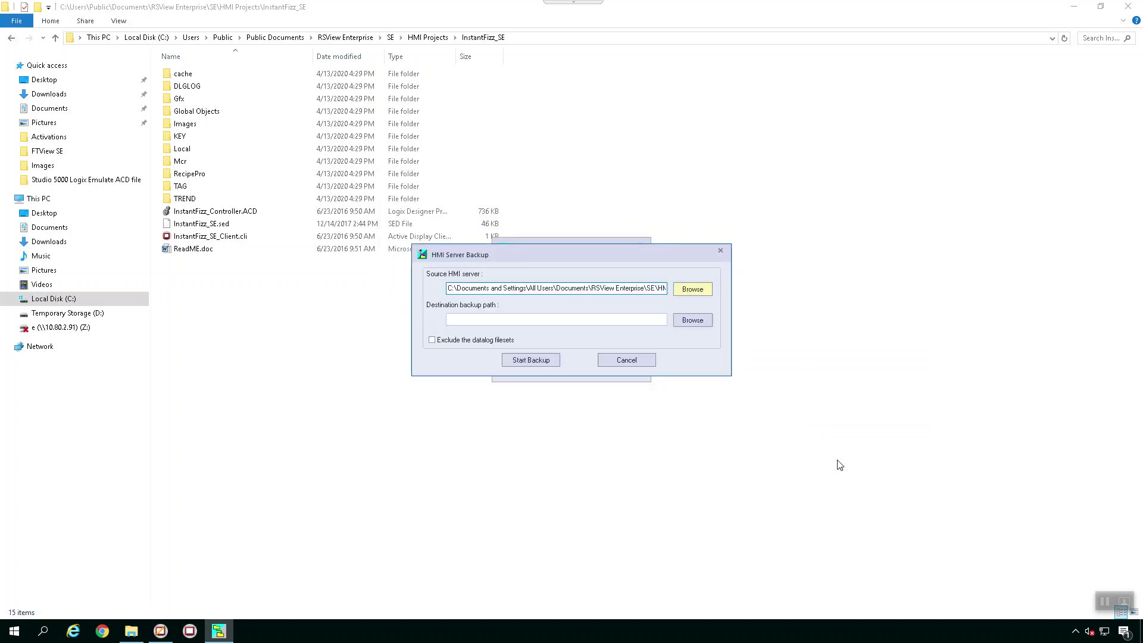
- Set the backup destination to the Desktop, run the HMI server backup and close the backup dialog
left_click(693, 321)
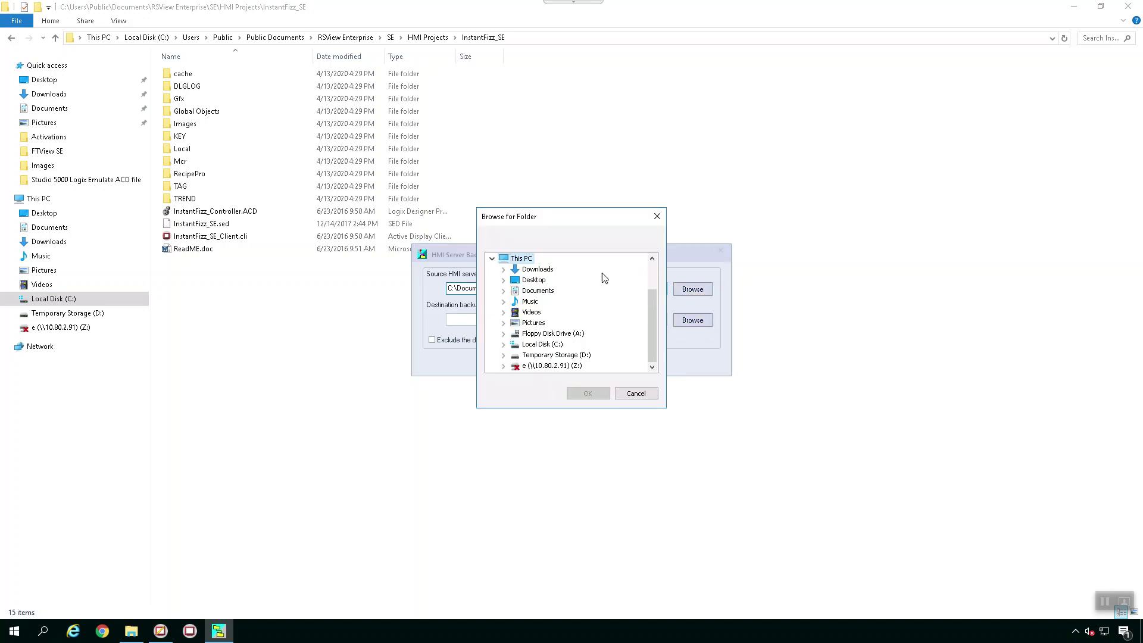
left_click(533, 280)
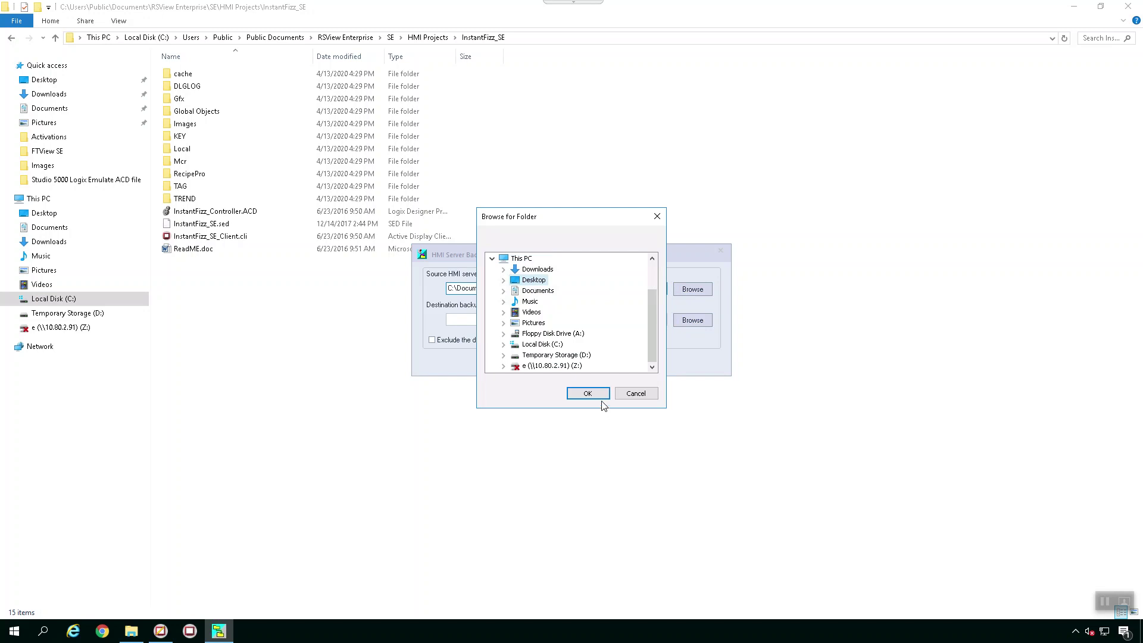
left_click(594, 394)
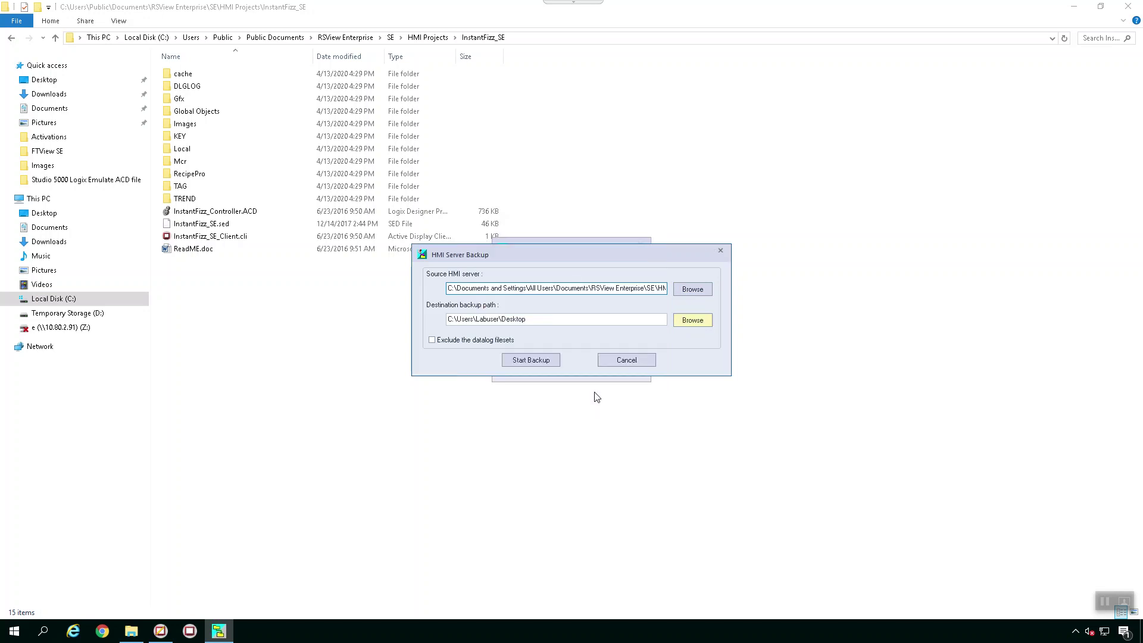
left_click(551, 363)
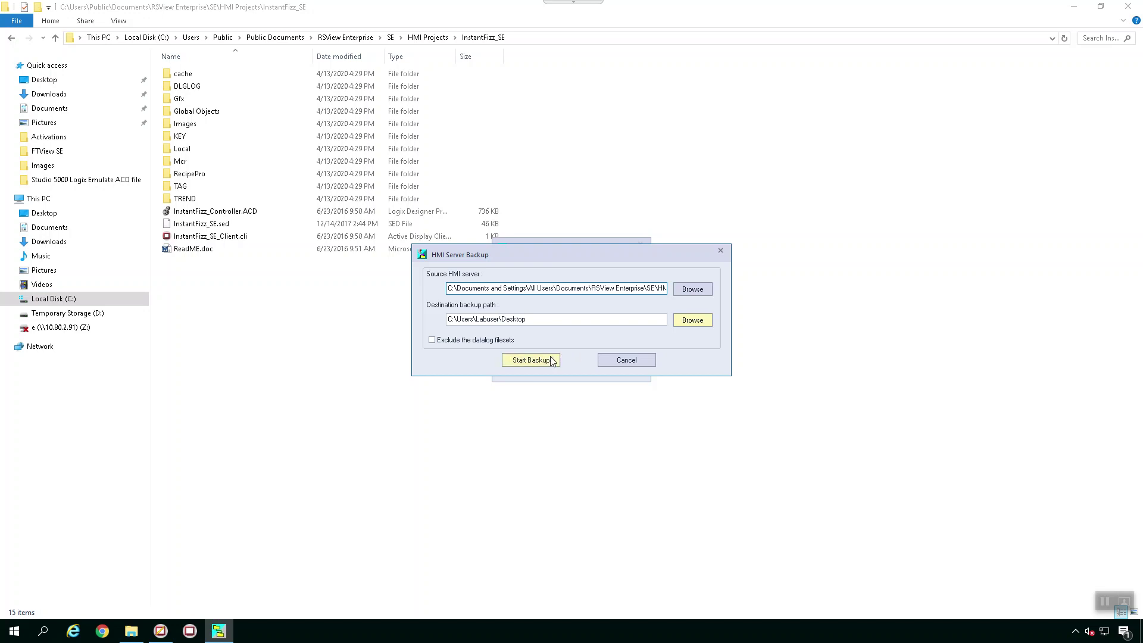
left_click(548, 362)
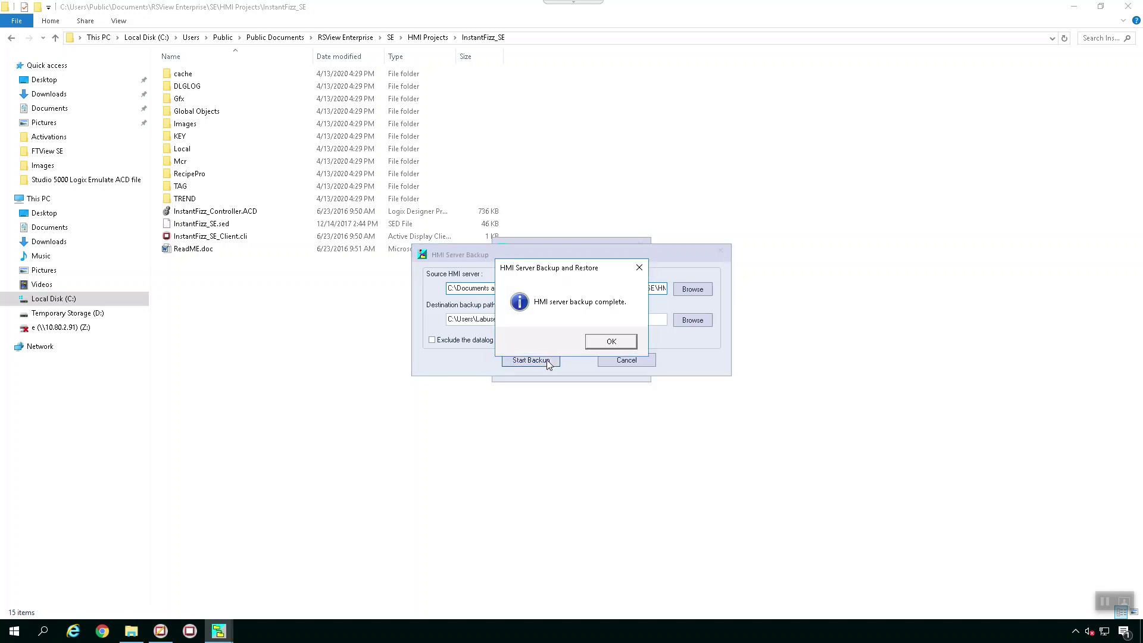
left_click(611, 342)
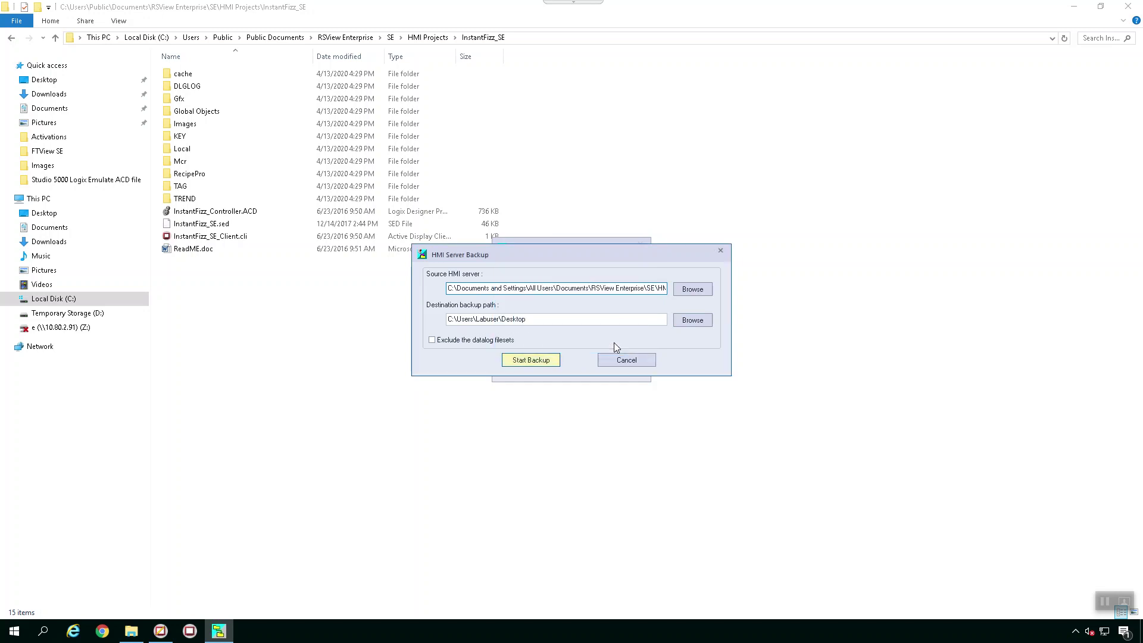
left_click(721, 251)
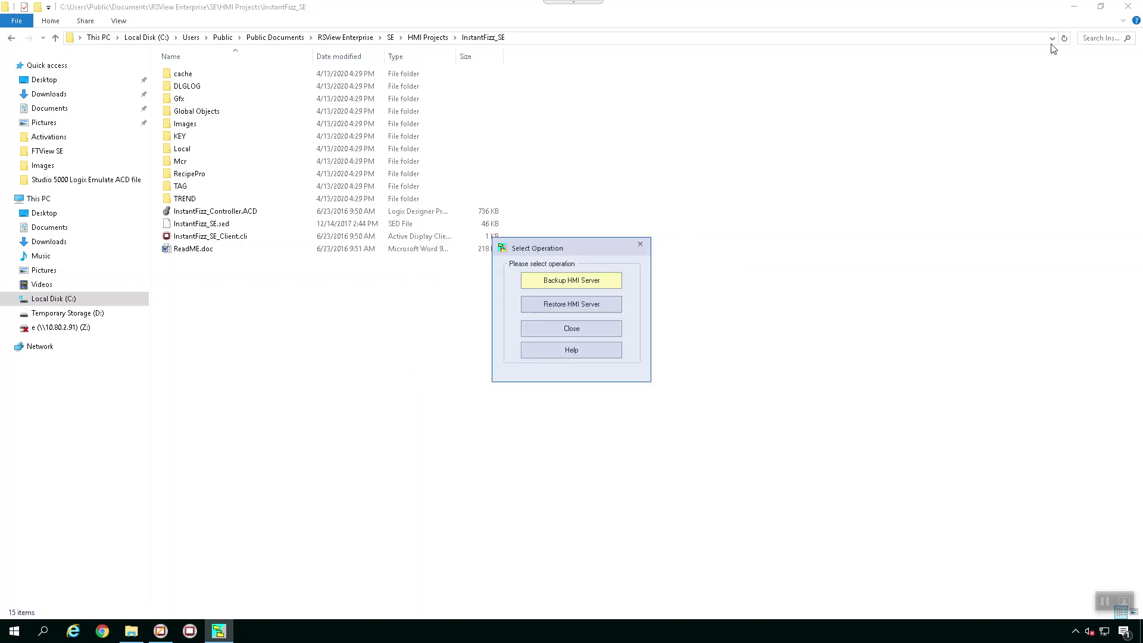
- Inspect the properties and contents of the InstantFizz_SE backup folder on the desktop
left_click(1074, 9)
left_click(1092, 8)
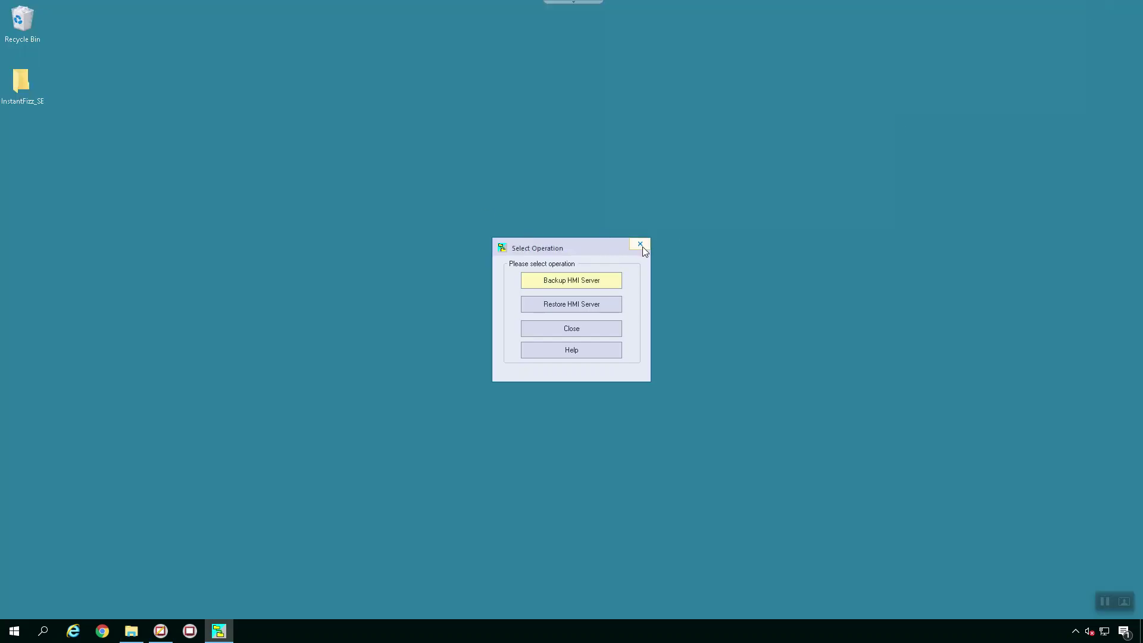
left_click(23, 96)
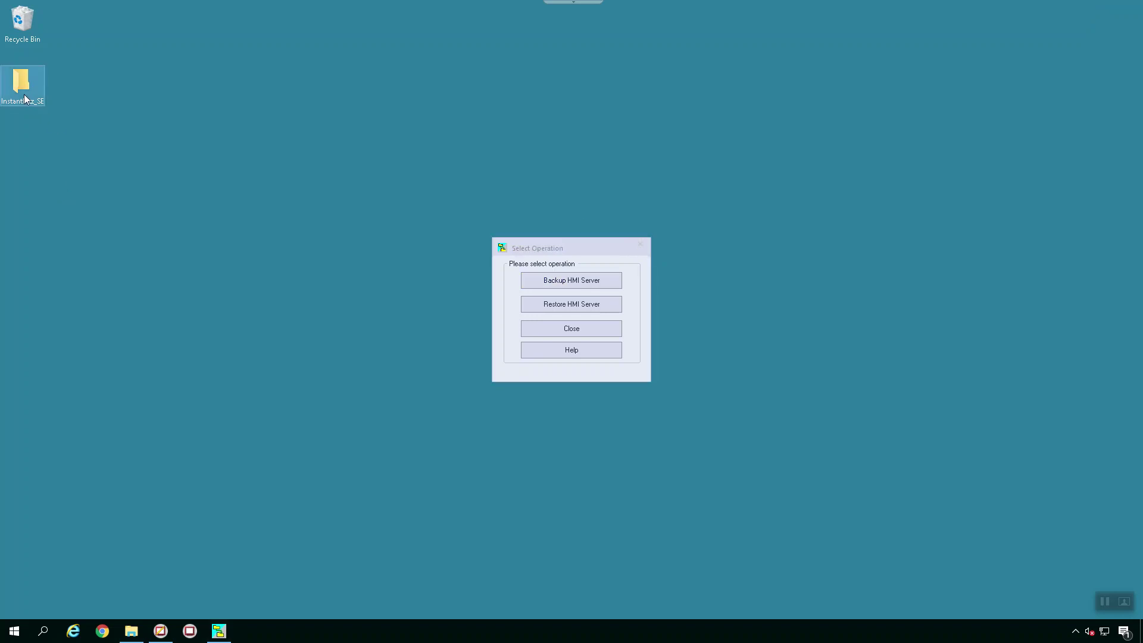
right_click(23, 97)
left_click(65, 298)
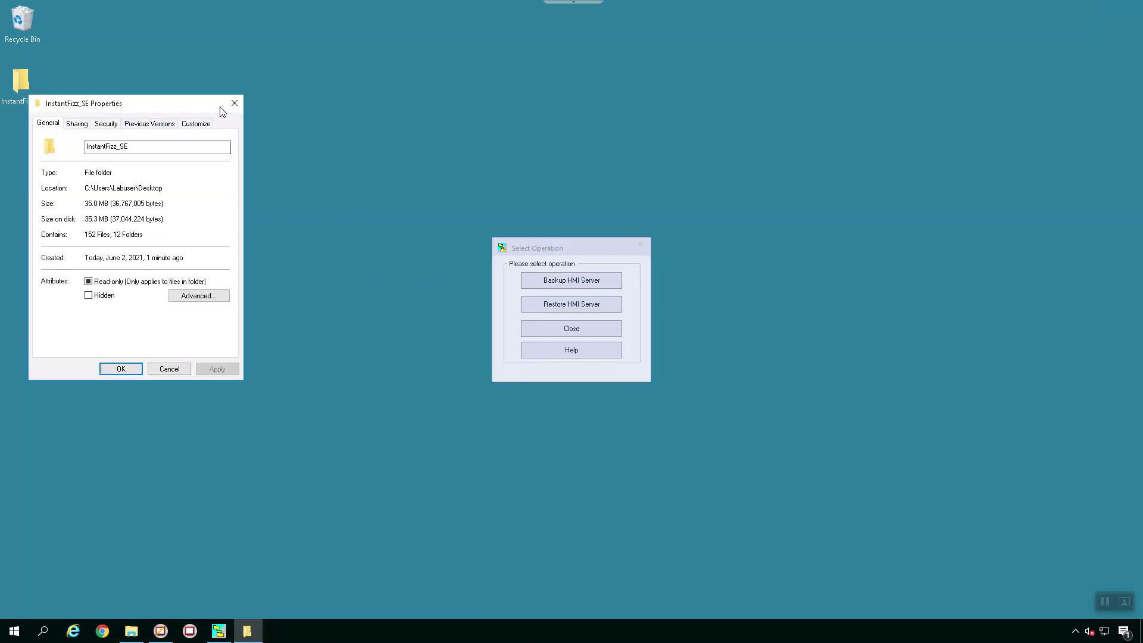
left_click(234, 103)
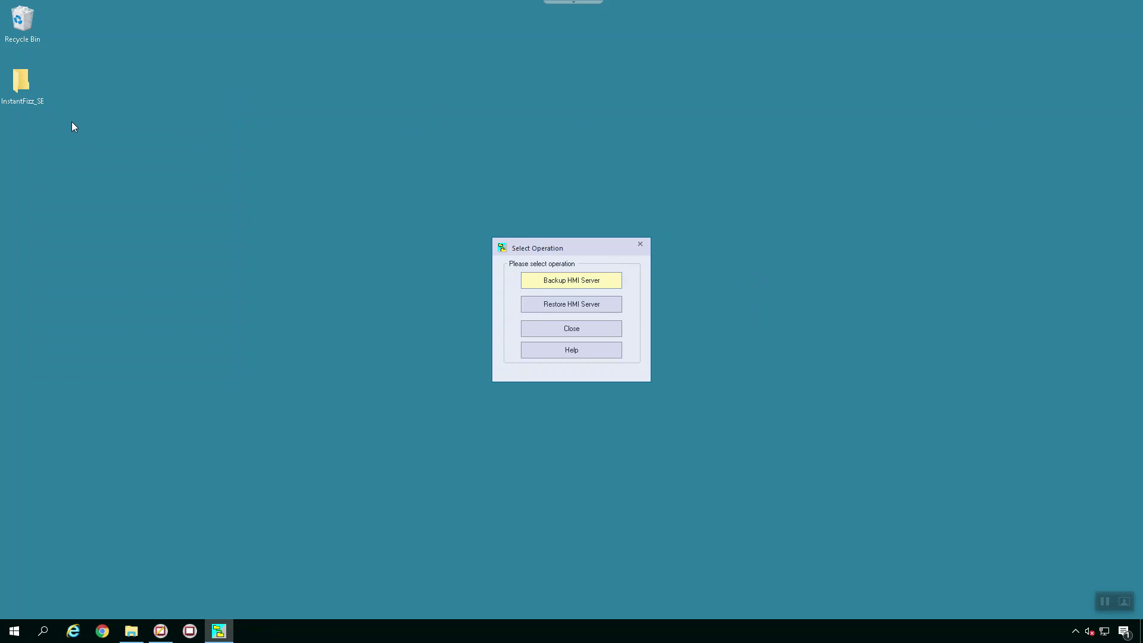
double_click(30, 99)
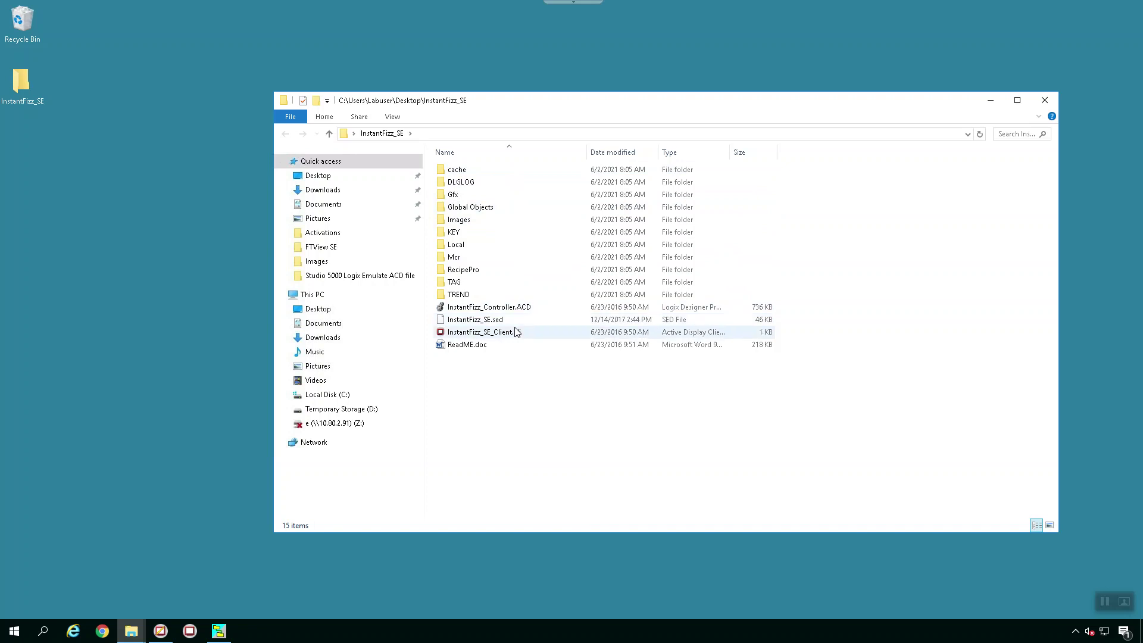
left_click(1052, 100)
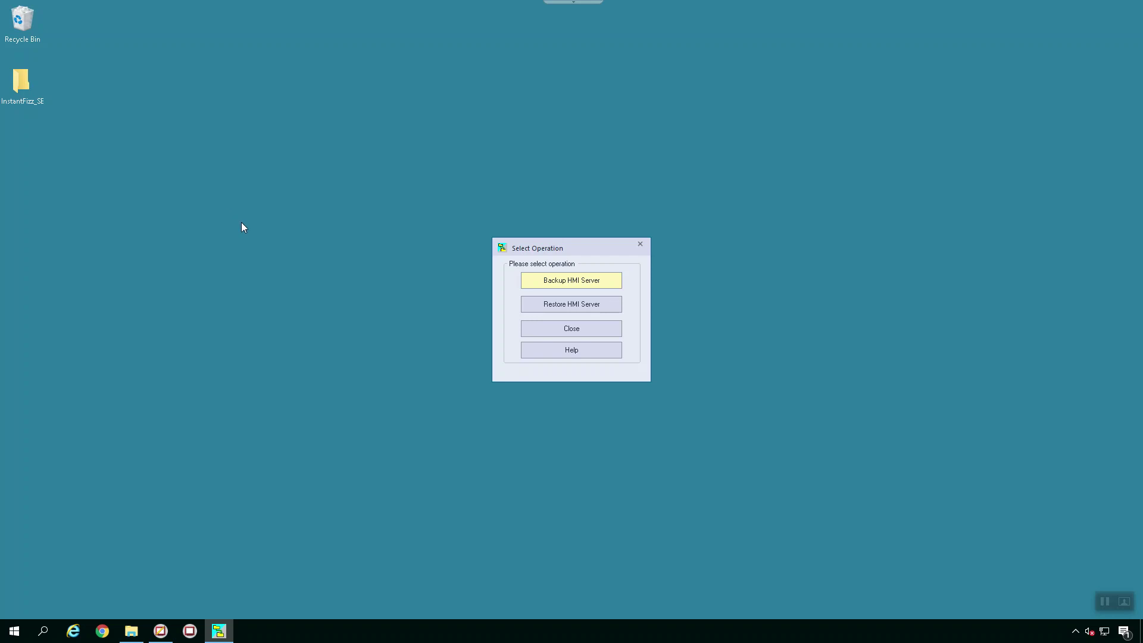
- Select InstantFizz_SE.sed from the desktop backup as the HMI server restore source, view the destination folder choices and cancel the restore
left_click(557, 304)
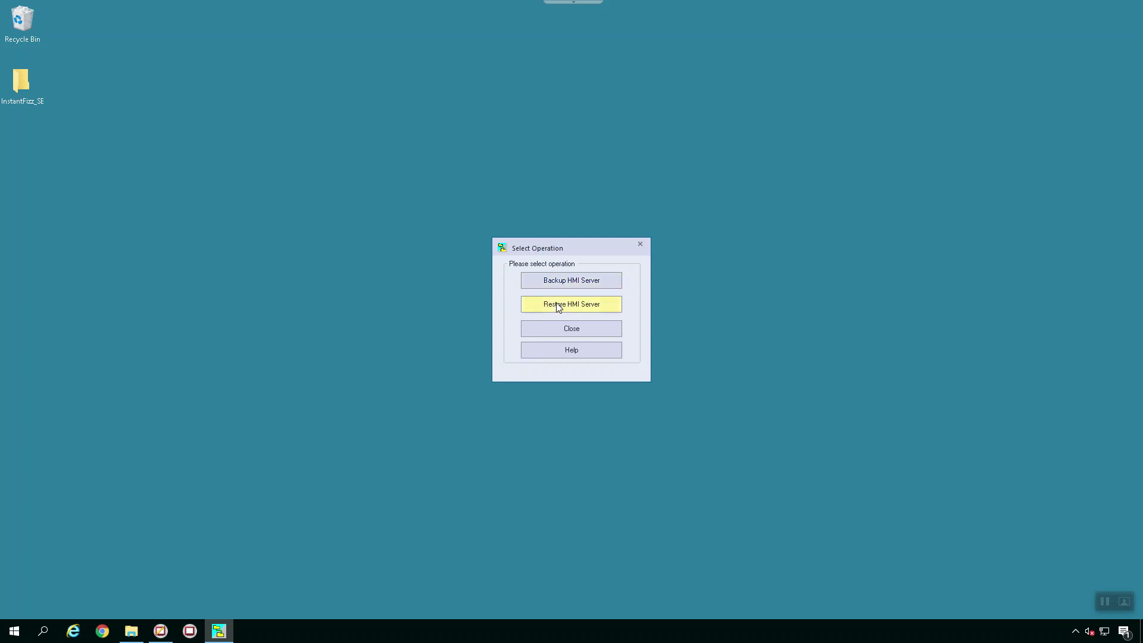
left_click(708, 290)
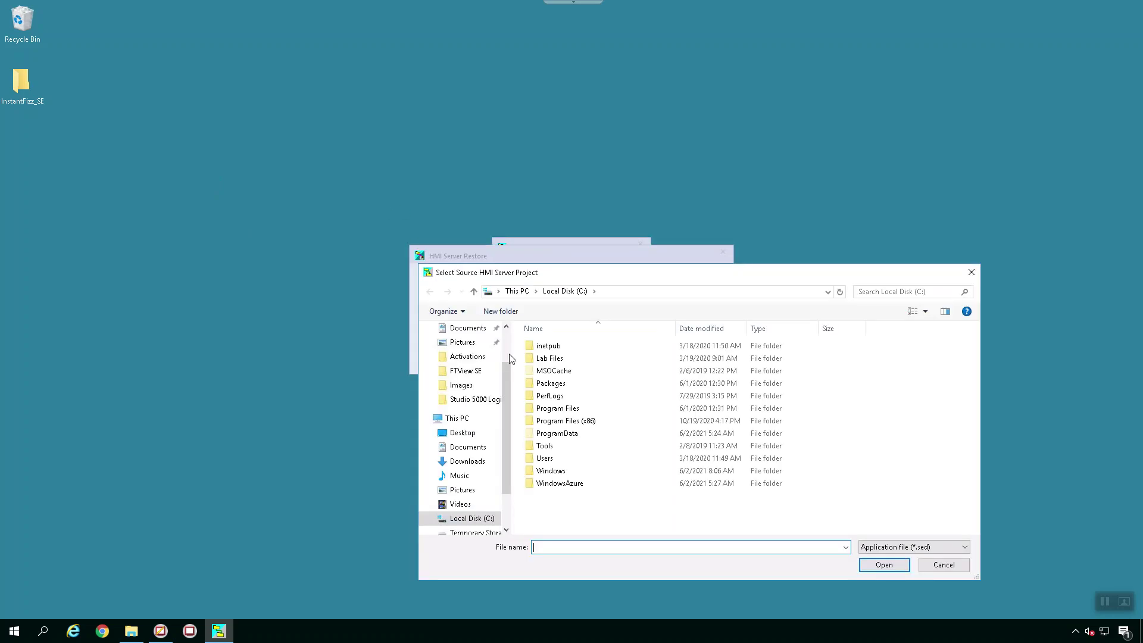
scroll(466, 348, "up", 2)
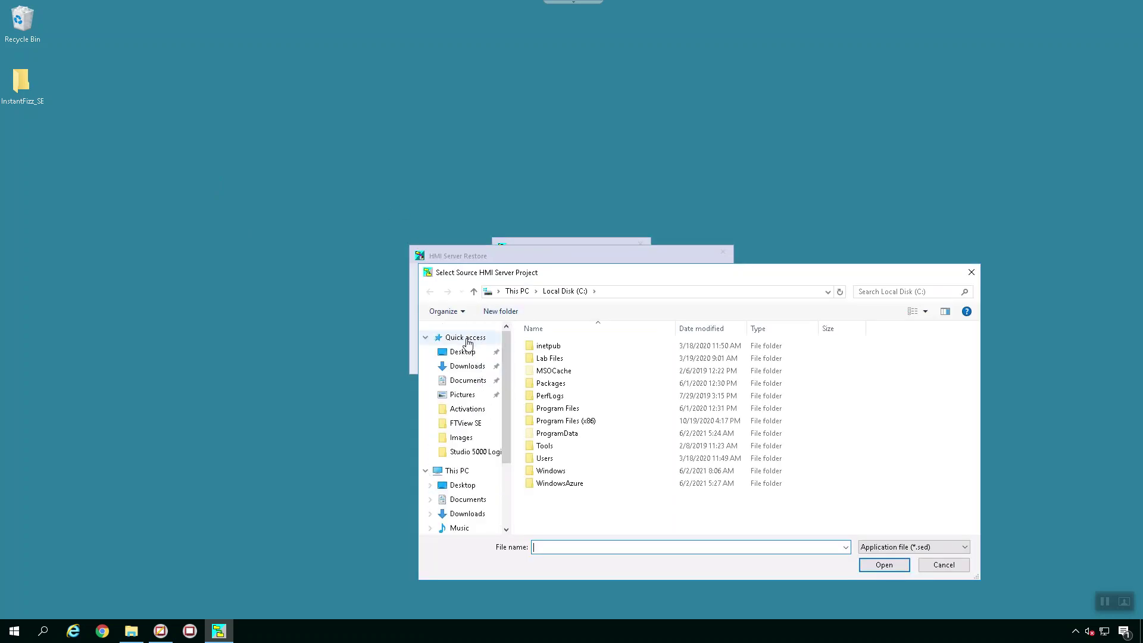
left_click(458, 352)
double_click(582, 348)
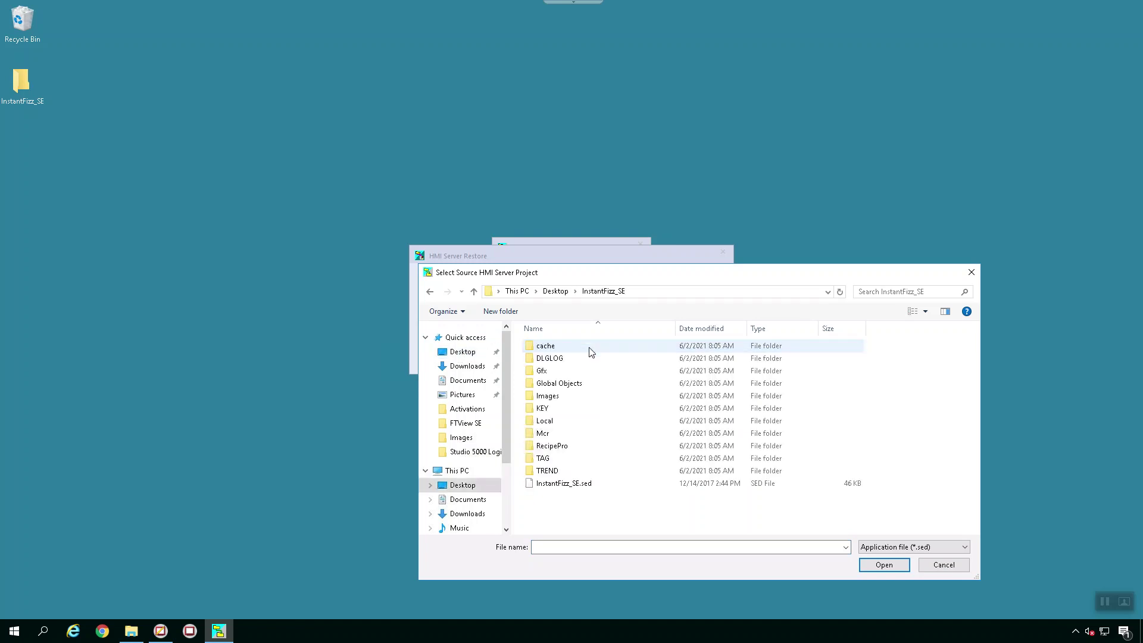
double_click(583, 484)
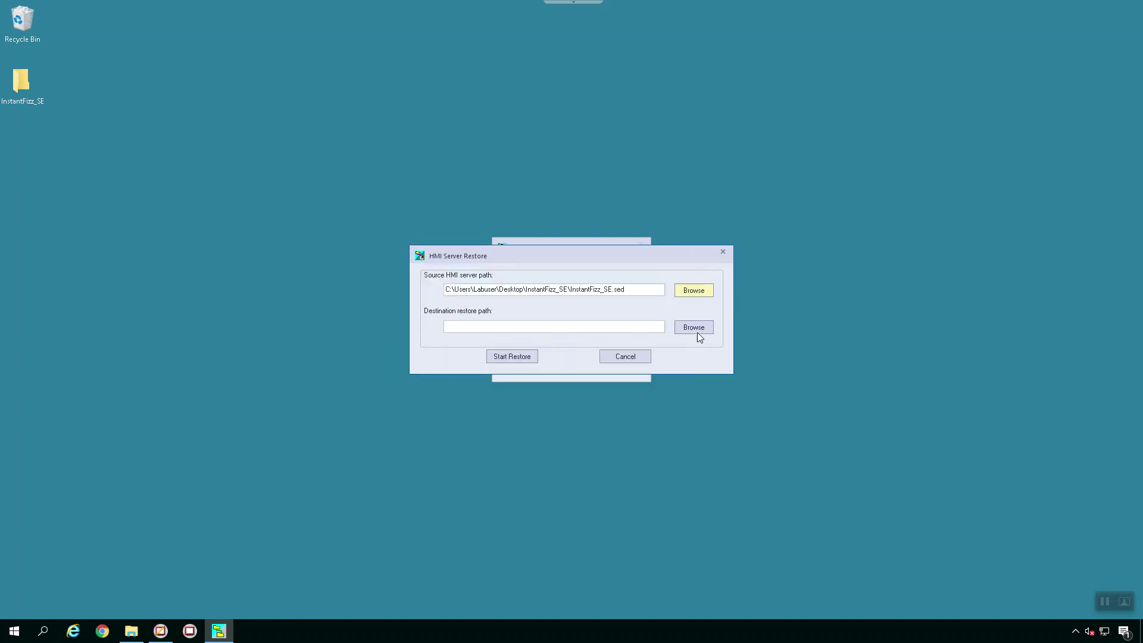
left_click(694, 327)
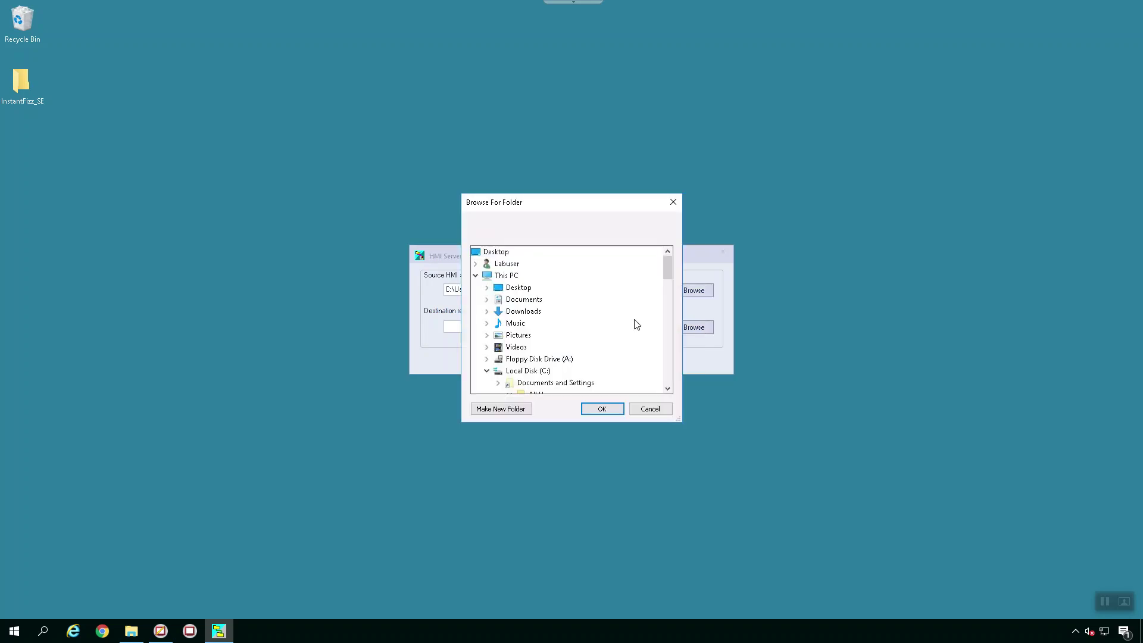
left_click(673, 202)
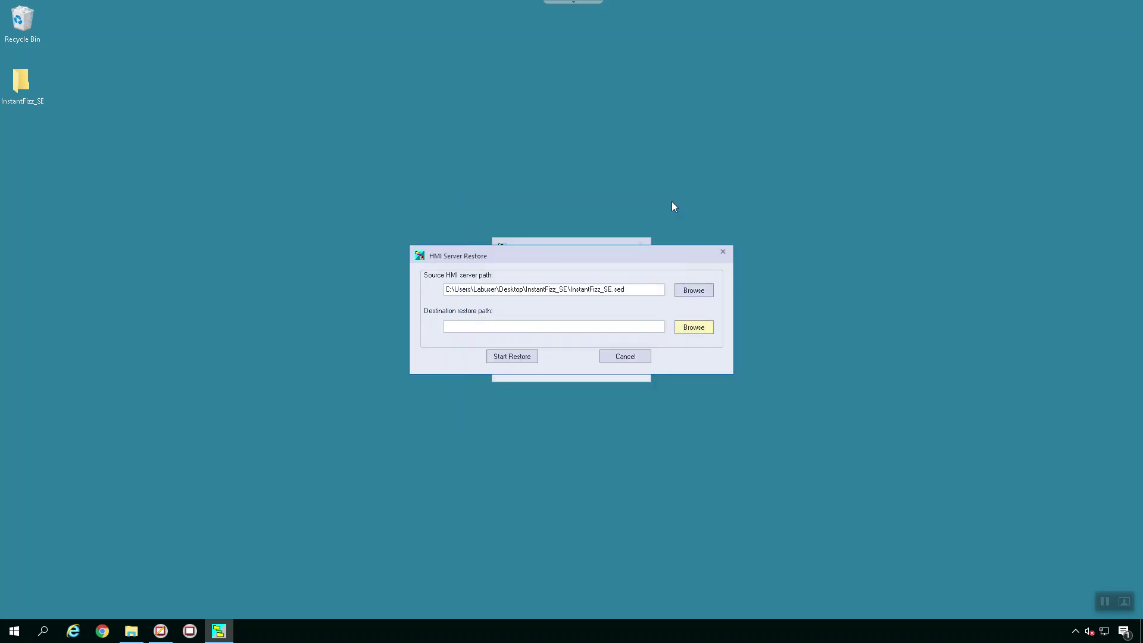
left_click(631, 357)
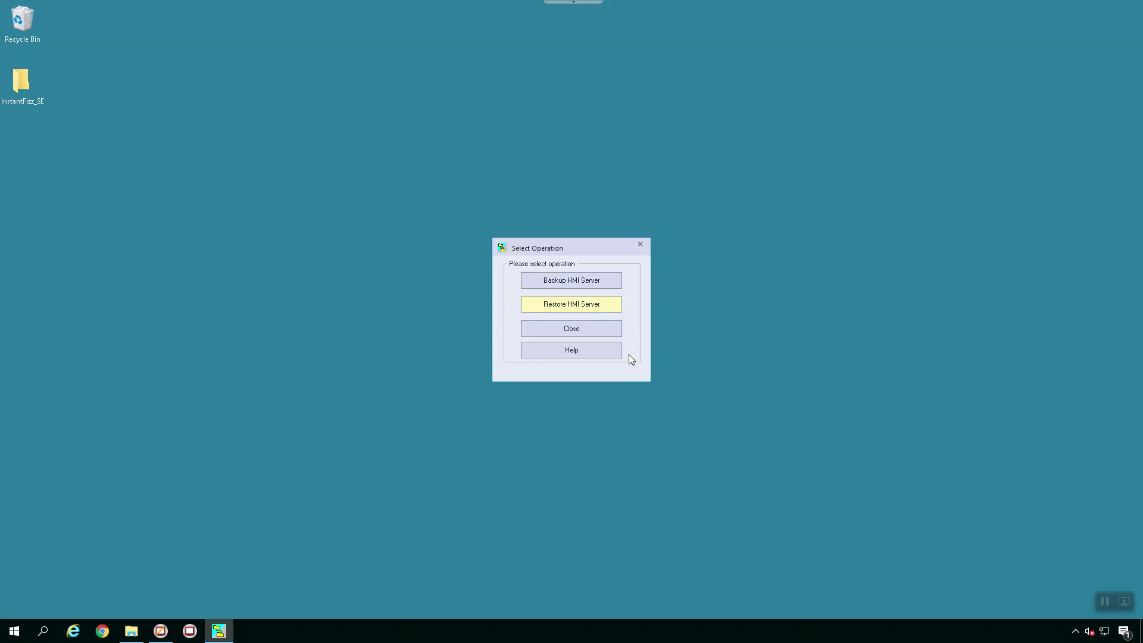